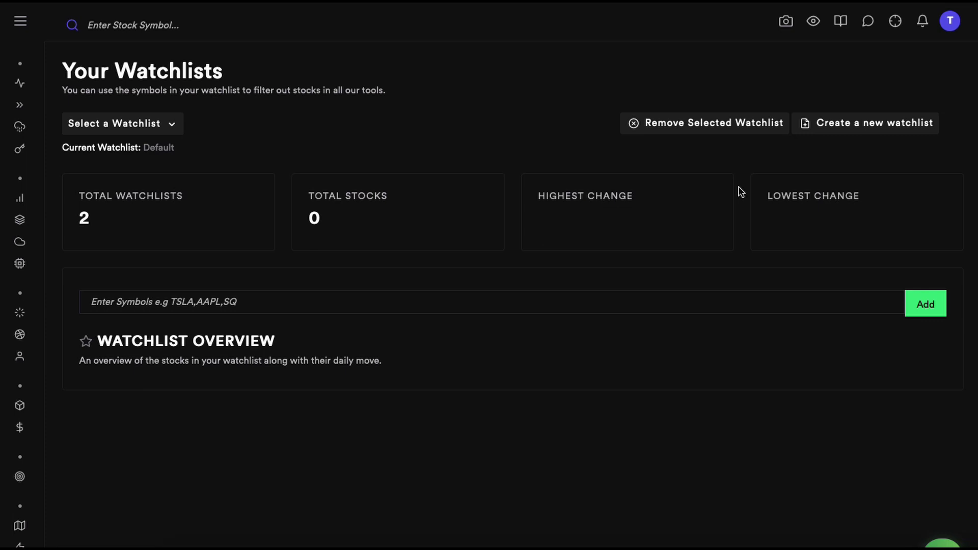
# Create a watchlist named 'TestVideo' with AAPL as its first symbol
pyautogui.click(912, 123)
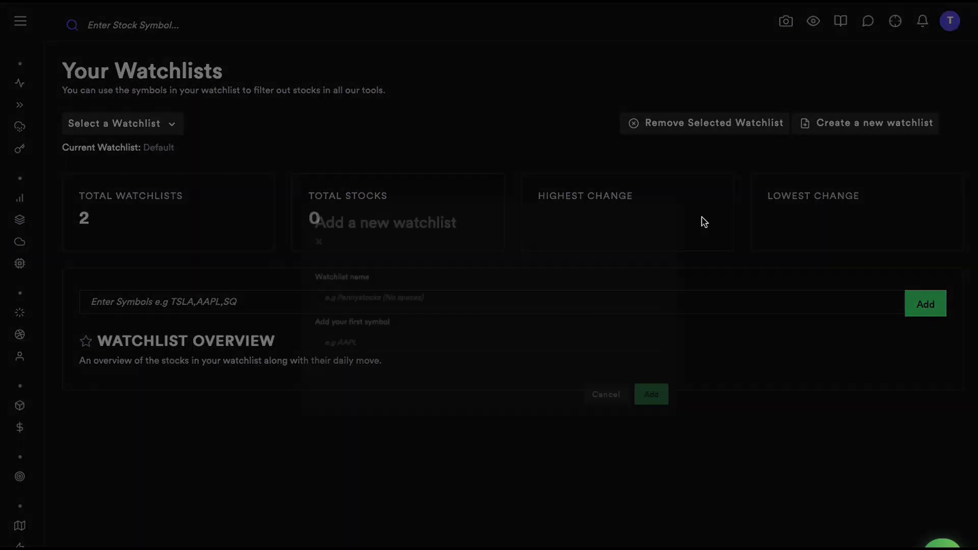
pyautogui.click(461, 286)
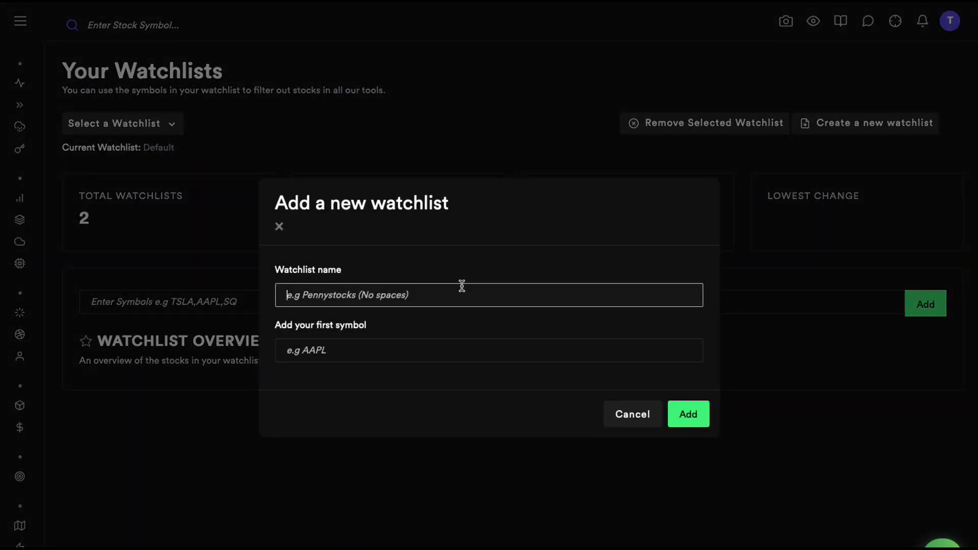
pyautogui.write('TestVideo')
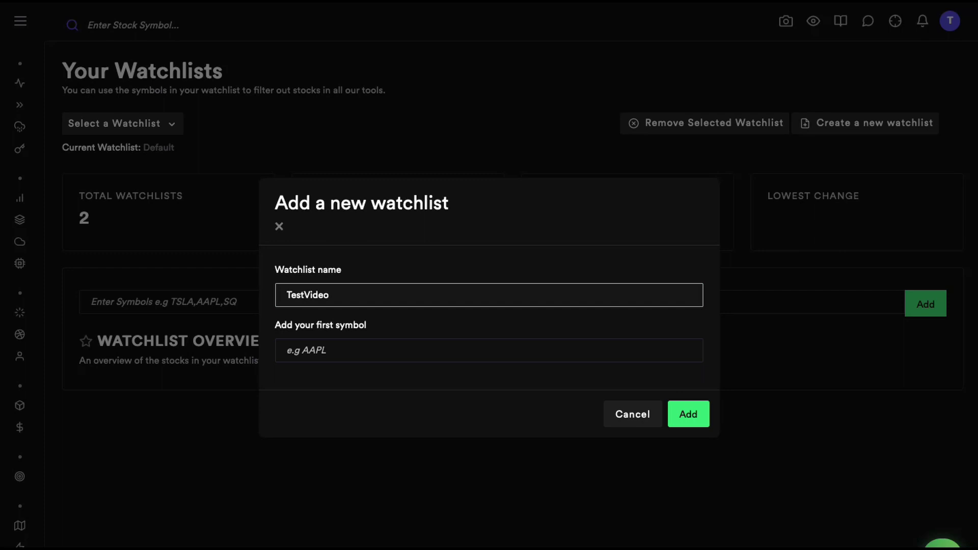
pyautogui.press('Tab')
pyautogui.write('AAPL')
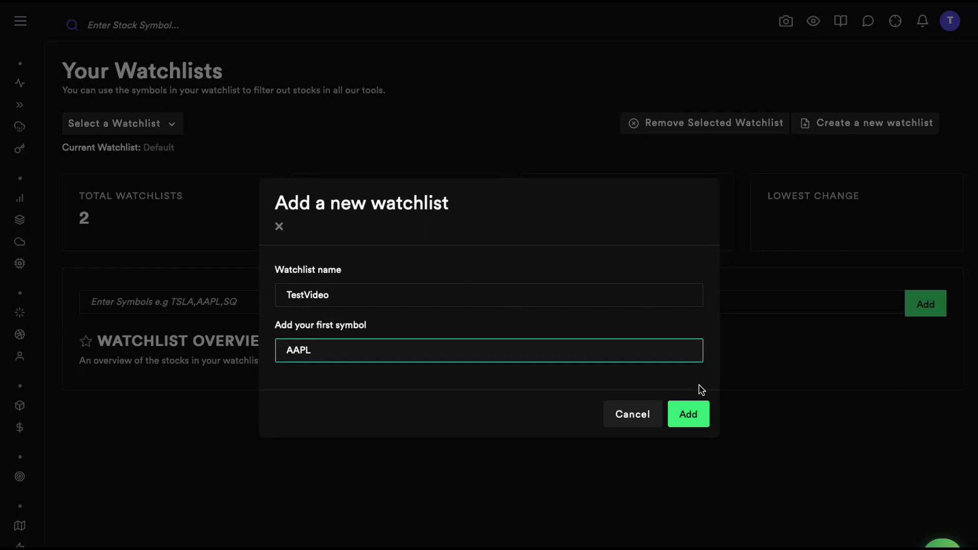
pyautogui.click(696, 411)
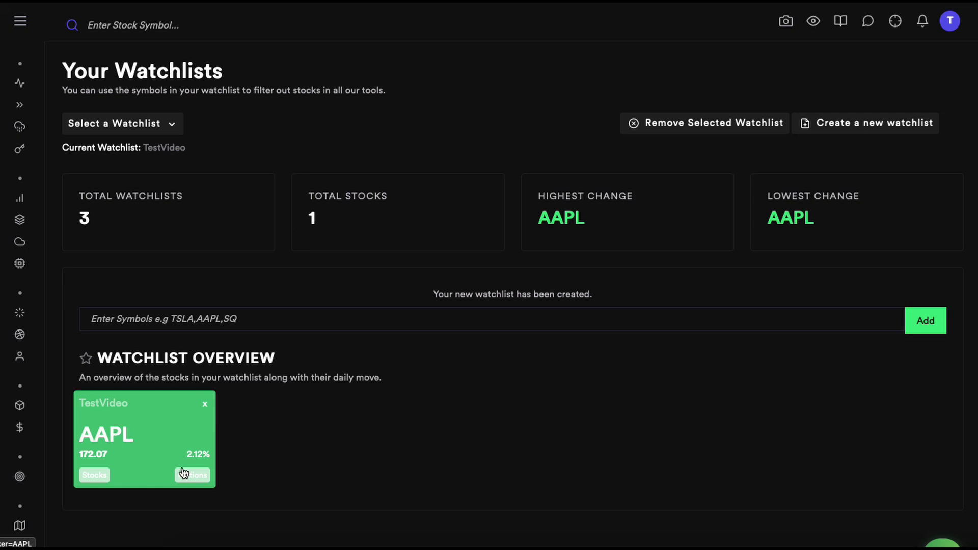
# Enter 'TSLA,SQ,MSFT' as symbols, correcting a typo, and add them to TestVideo
pyautogui.scroll(-1, 376, 378)
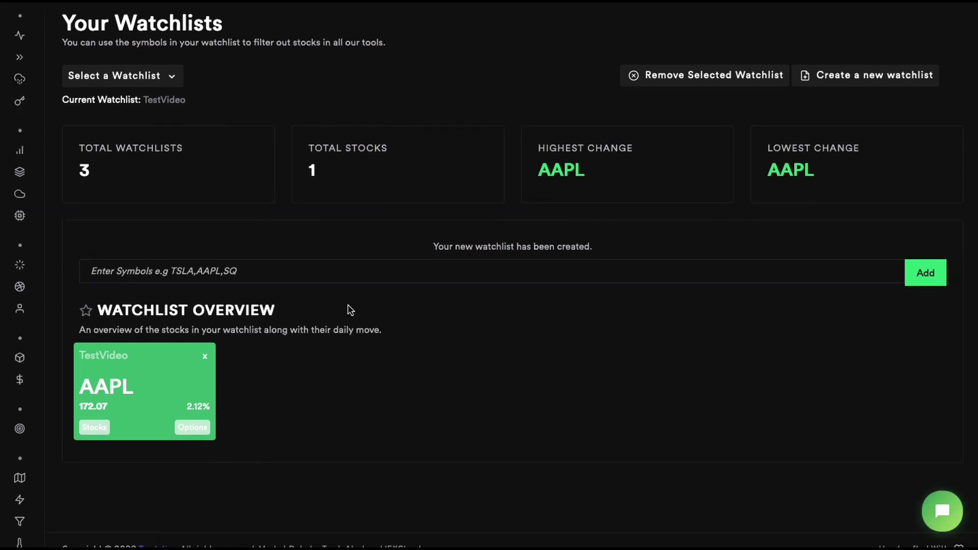
pyautogui.write('TSLAM')
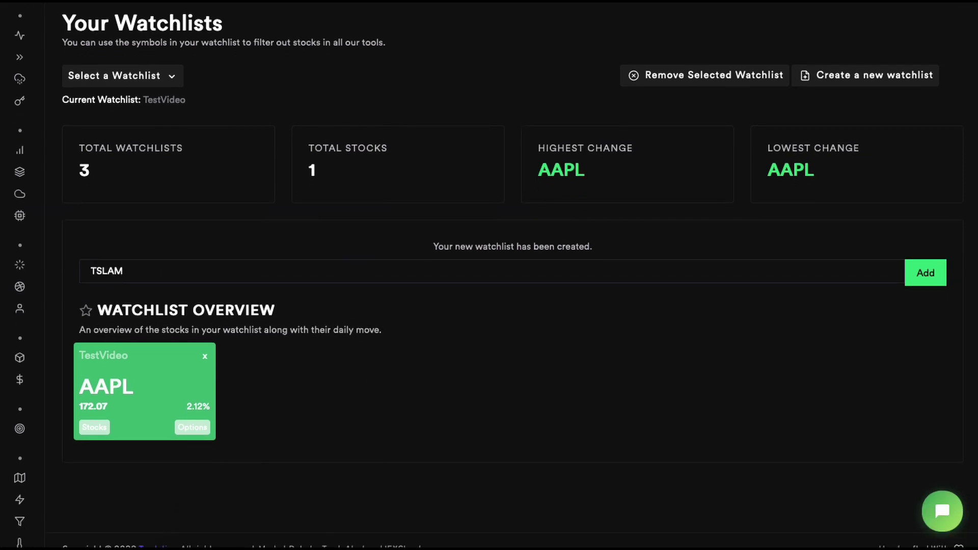
pyautogui.hotkey('ctrl', 'a')
pyautogui.write('=')
pyautogui.press('BackSpace')
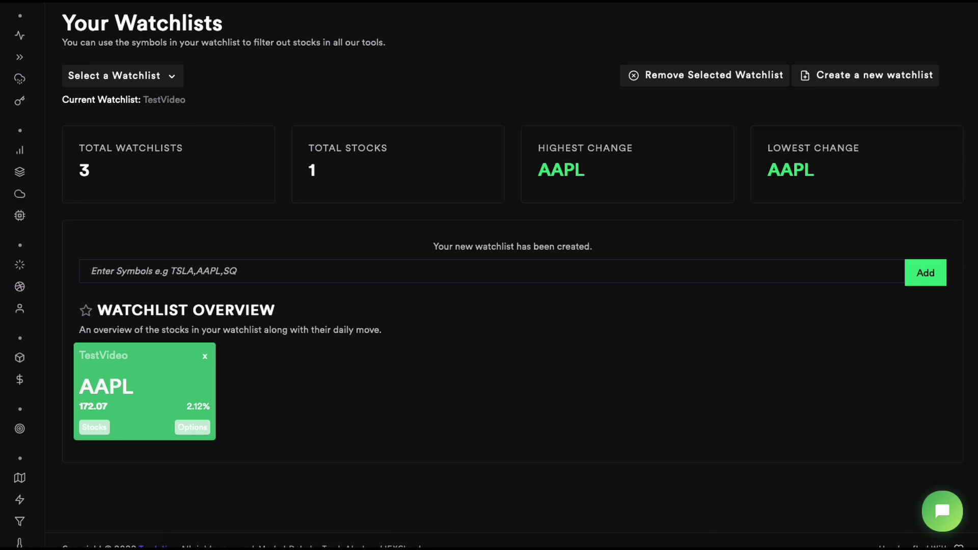
pyautogui.write('TSLA,')
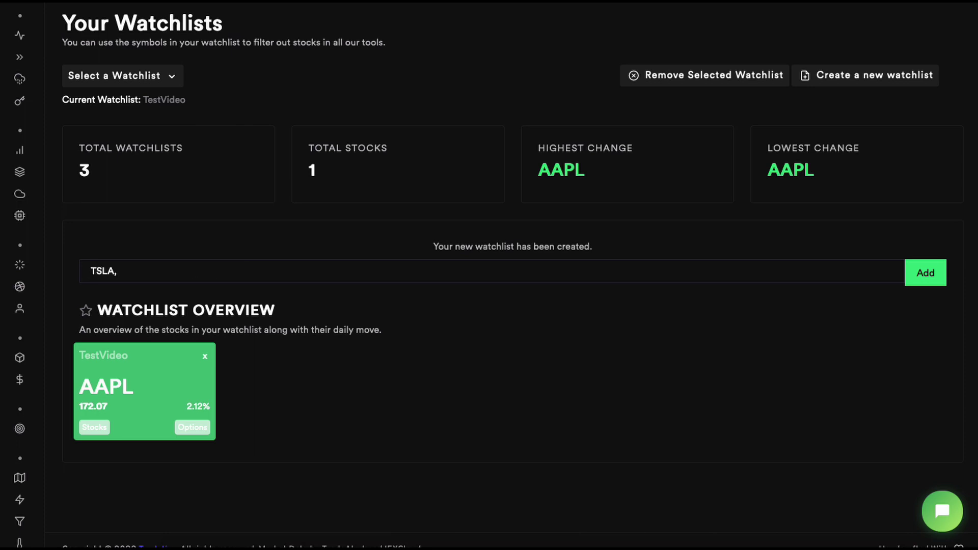
pyautogui.write('SQ,MSFT')
pyautogui.click(911, 276)
pyautogui.scroll(-1, 555, 280)
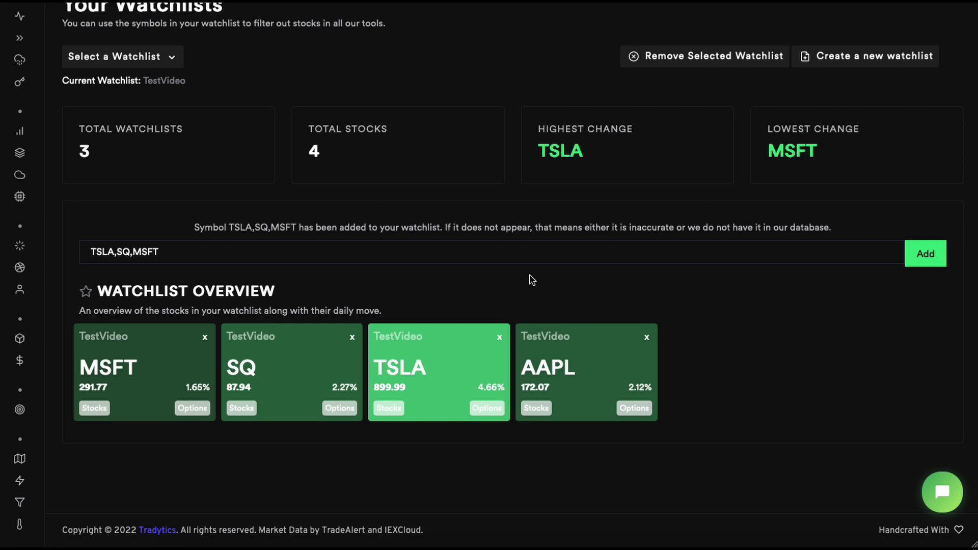
pyautogui.scroll(3, 533, 280)
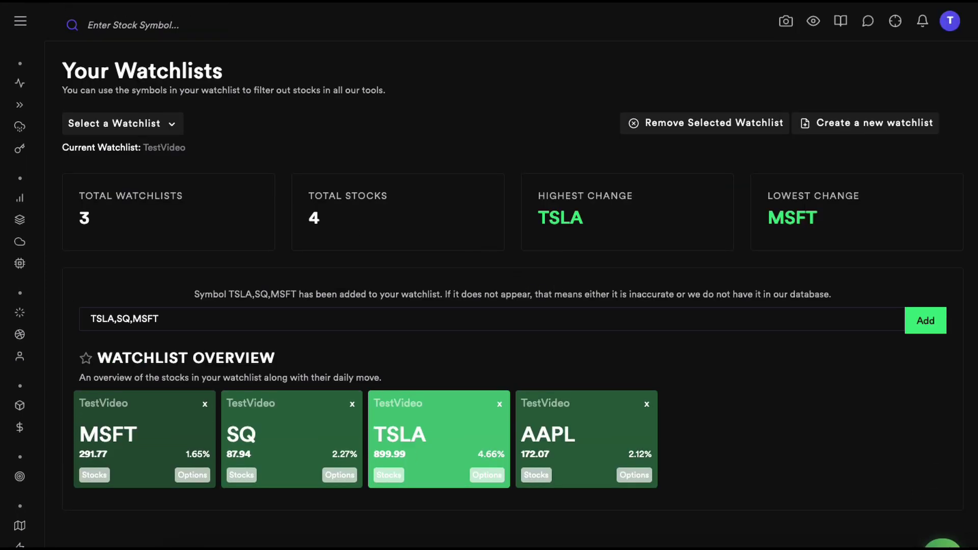
# Reselect TestVideo from the Select a Watchlist dropdown, then reopen the dropdown
pyautogui.click(156, 124)
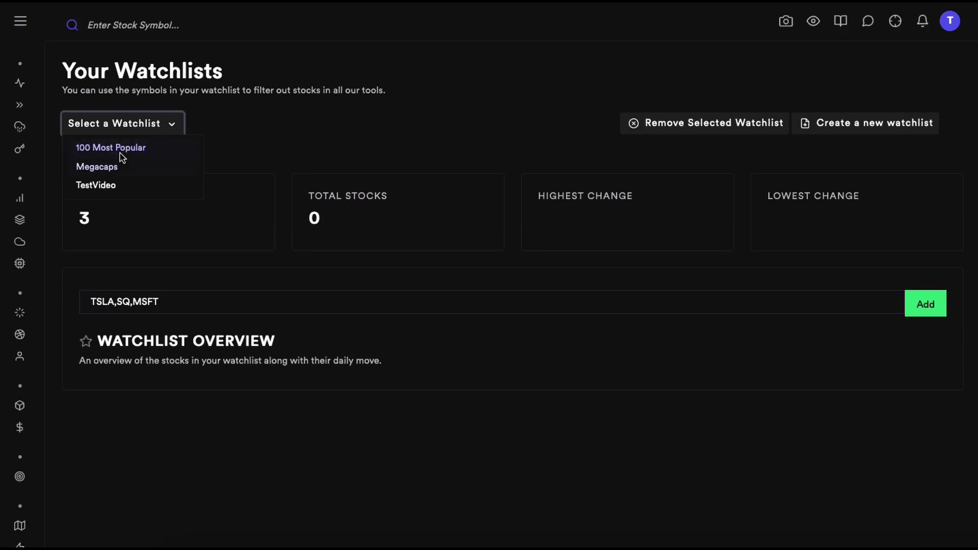
pyautogui.click(395, 192)
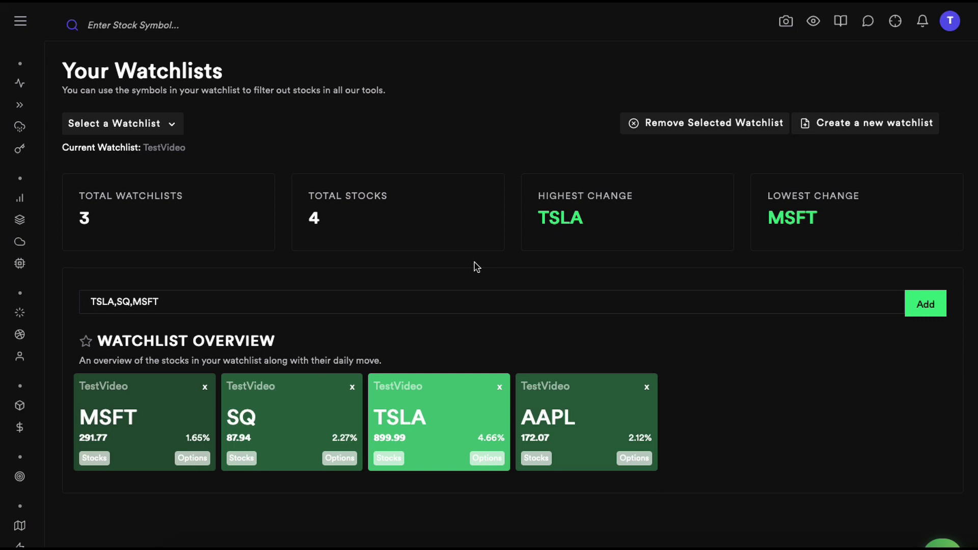
pyautogui.click(154, 128)
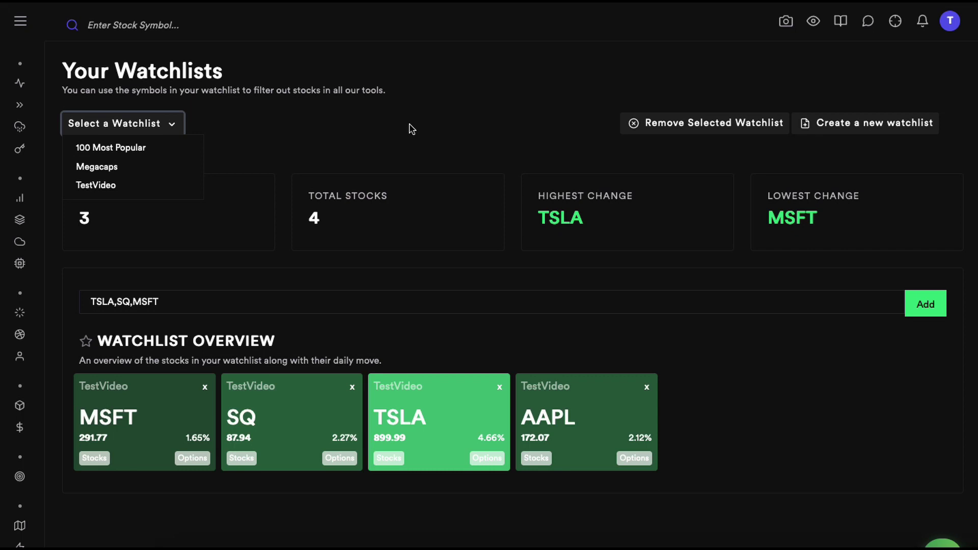
pyautogui.scroll(-1, 431, 149)
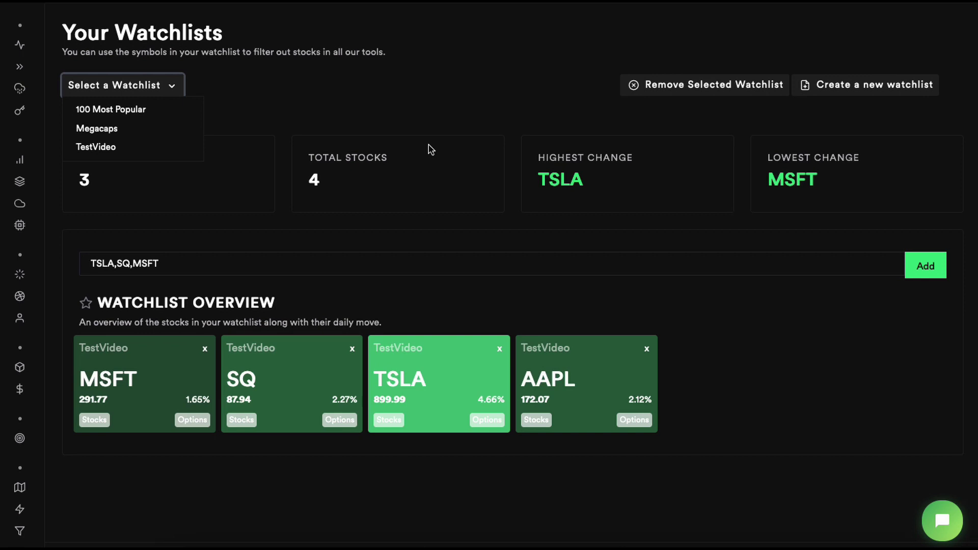
# Go to Live Options Flow from the sidebar and open the Your Watchlists dropdown
pyautogui.moveTo(36, 275)
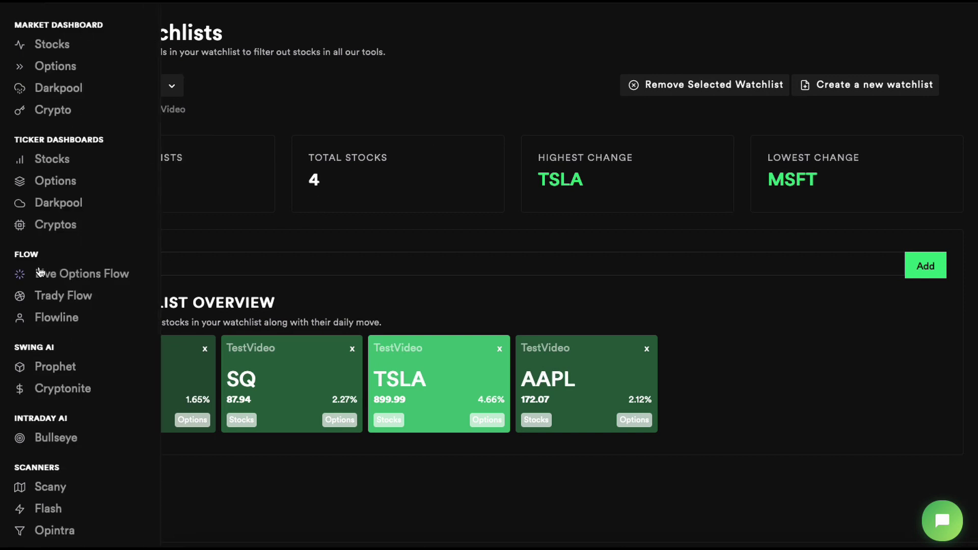
pyautogui.click(98, 275)
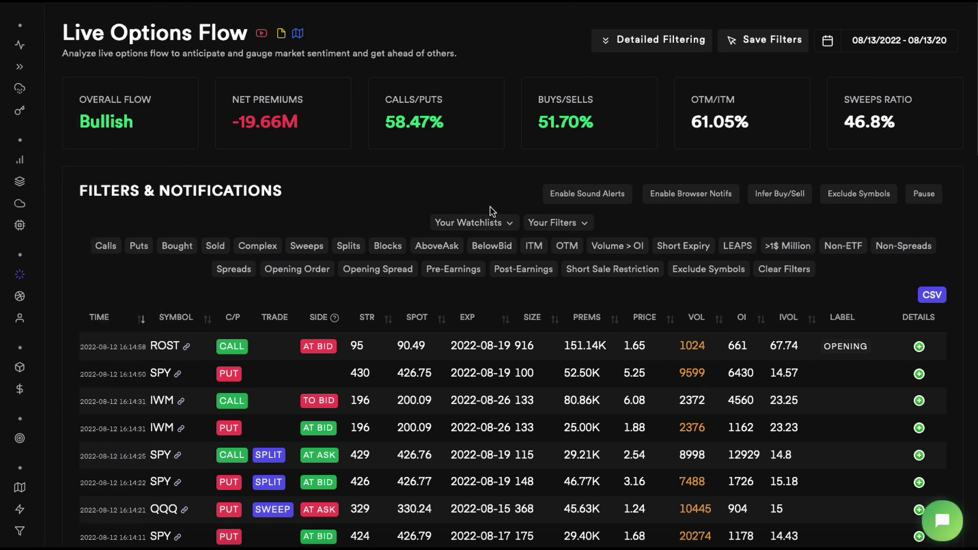
pyautogui.click(482, 222)
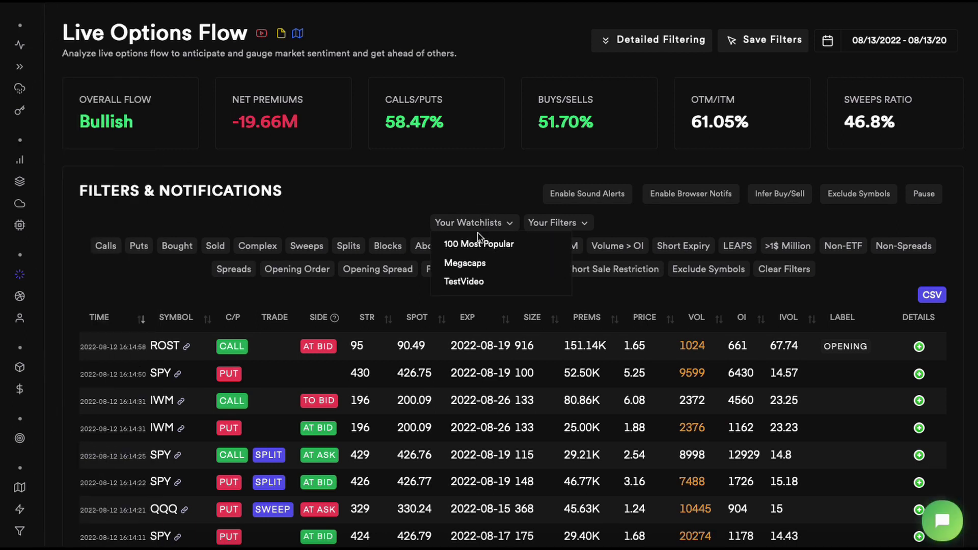
# Choose TestVideo under Your Watchlists and scroll through the filtered flow table
pyautogui.click(459, 282)
pyautogui.scroll(-20, 454, 284)
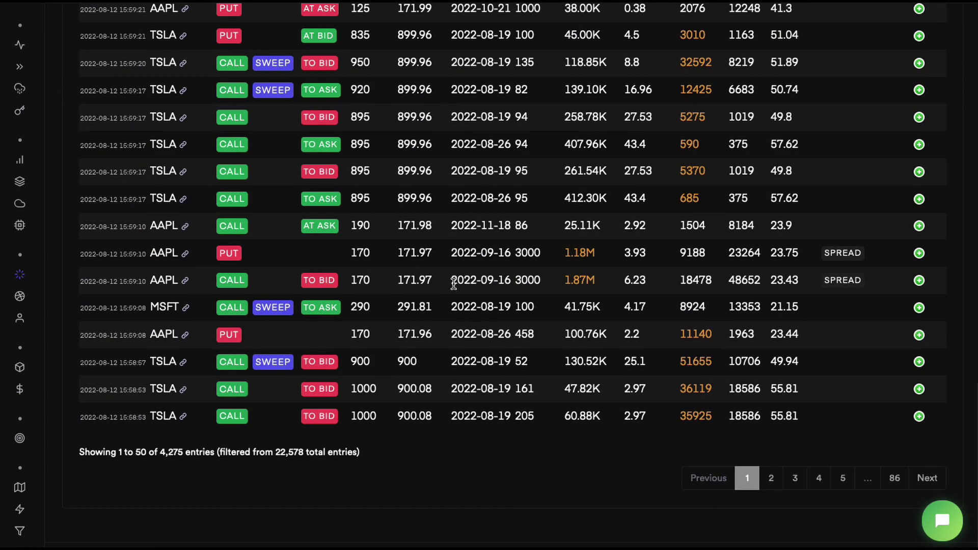
pyautogui.scroll(20, 454, 284)
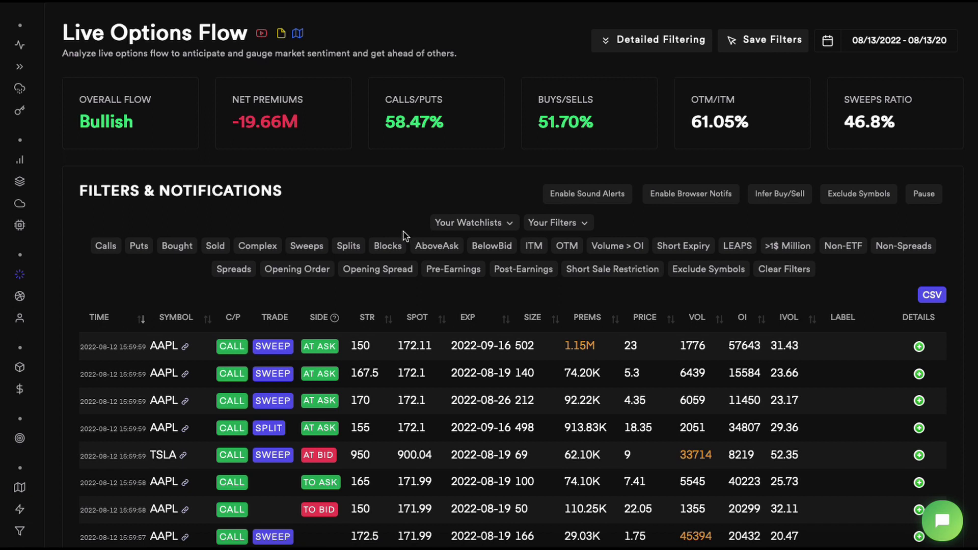
pyautogui.scroll(-20, 437, 239)
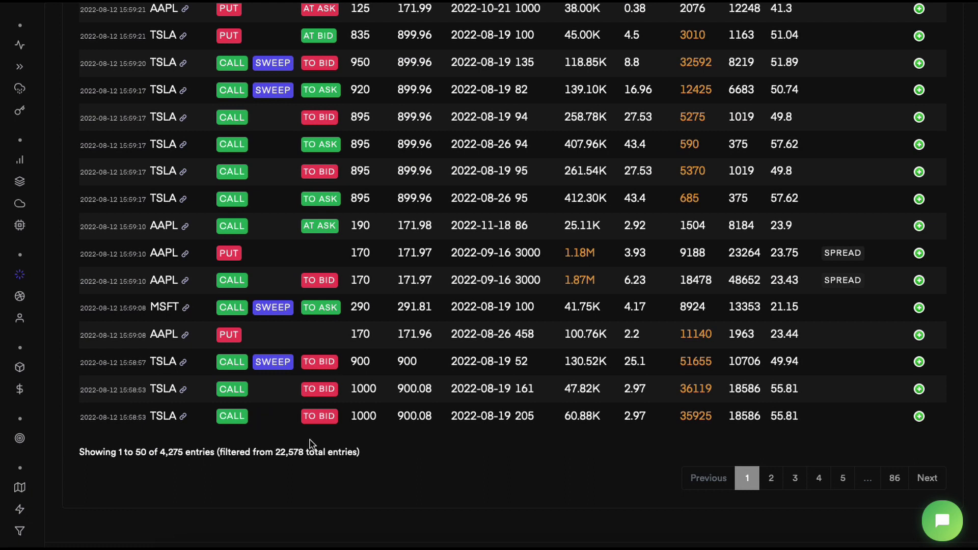
pyautogui.scroll(20, 378, 428)
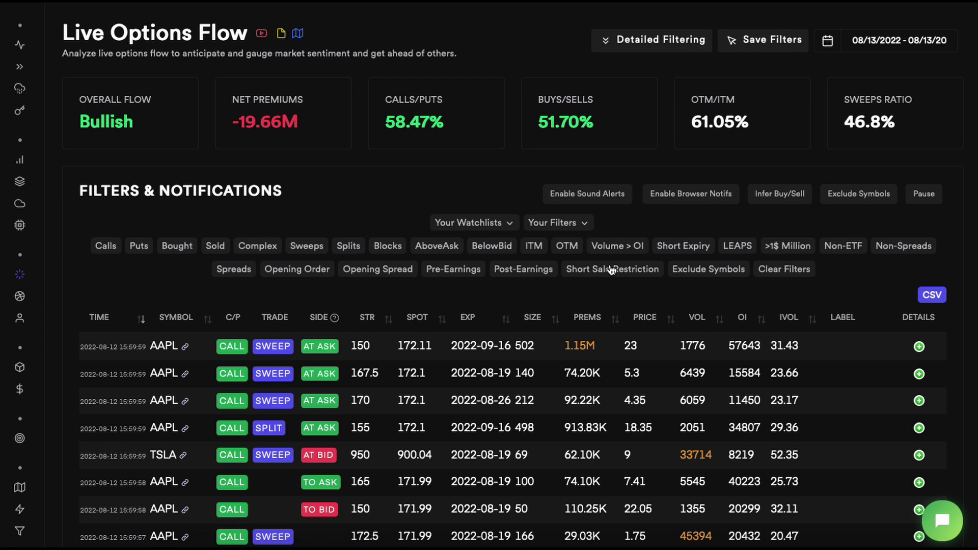
# Apply the Bought, BelowBid and Splits filter chips to the flow table
pyautogui.click(188, 248)
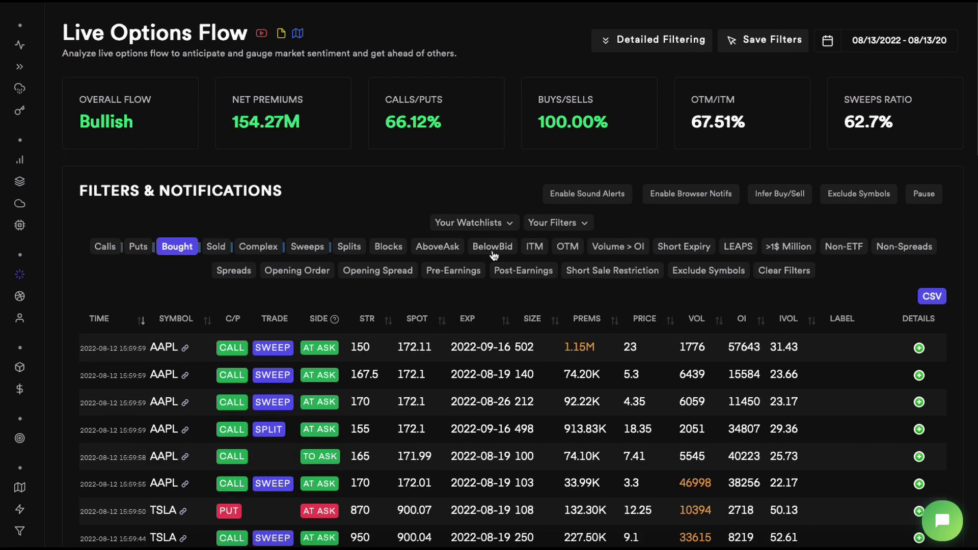
pyautogui.click(493, 248)
pyautogui.click(348, 247)
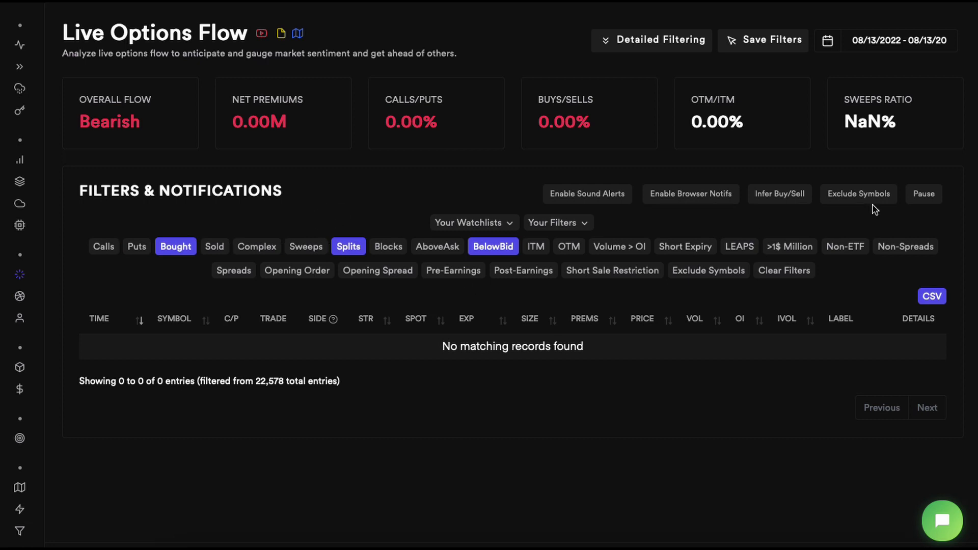
# Save the current filter combination as a filter set named 'Test'
pyautogui.click(744, 47)
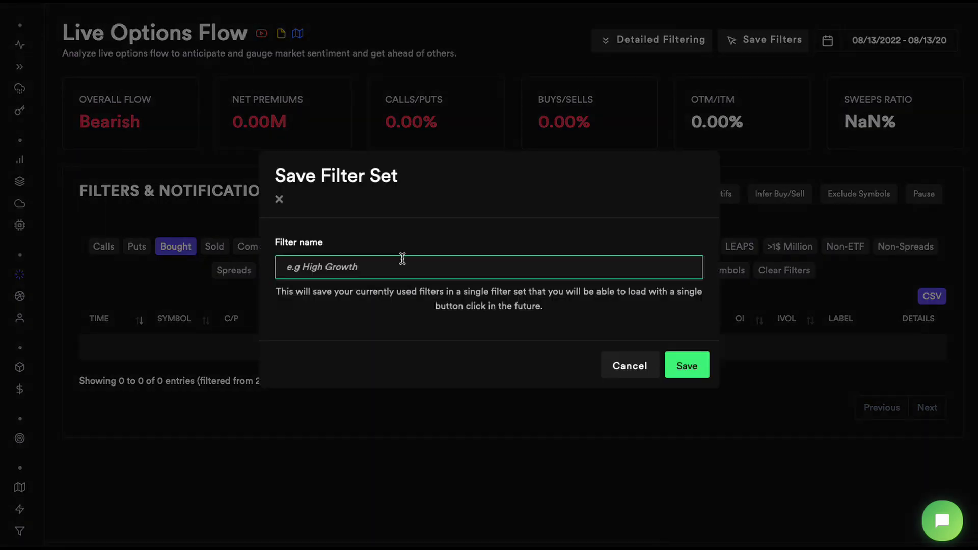
pyautogui.write('Test')
pyautogui.press('Return')
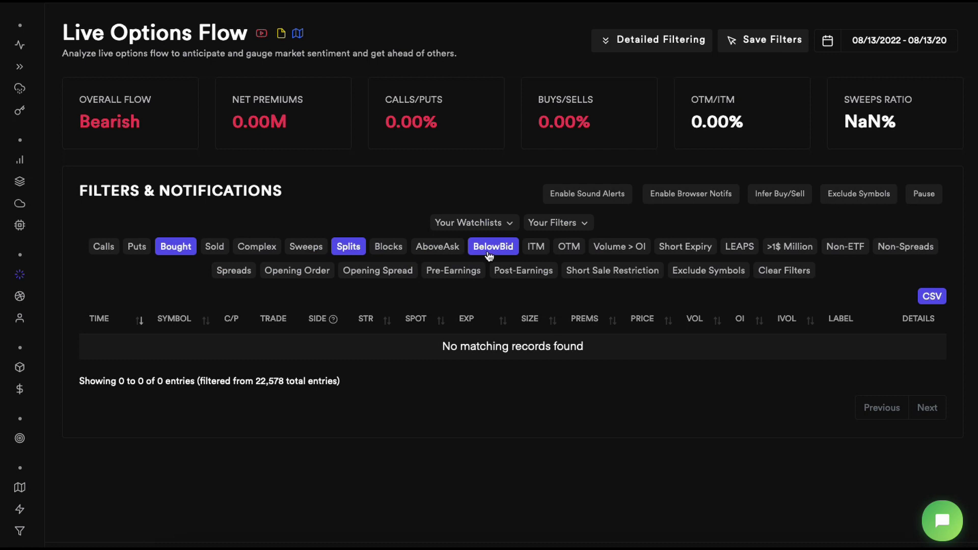